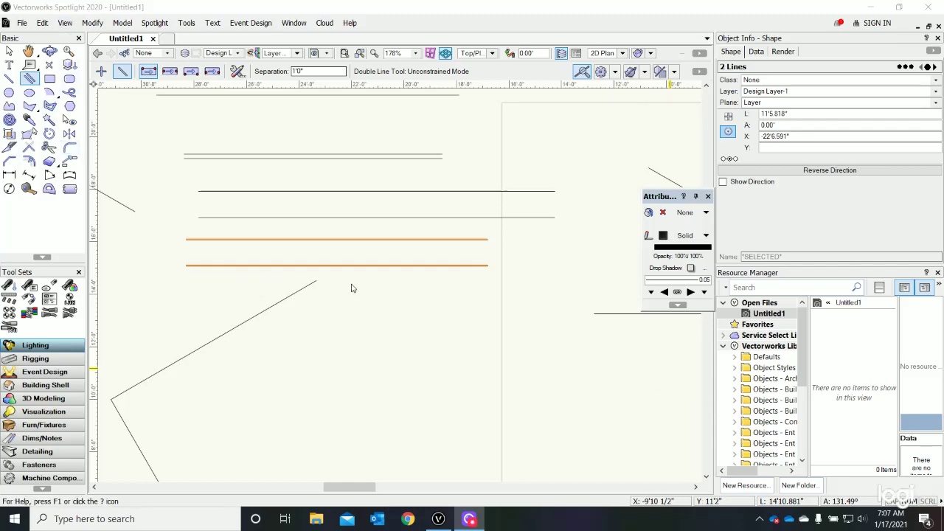
scroll(270, 301, down, 2)
scroll(380, 340, down, 2)
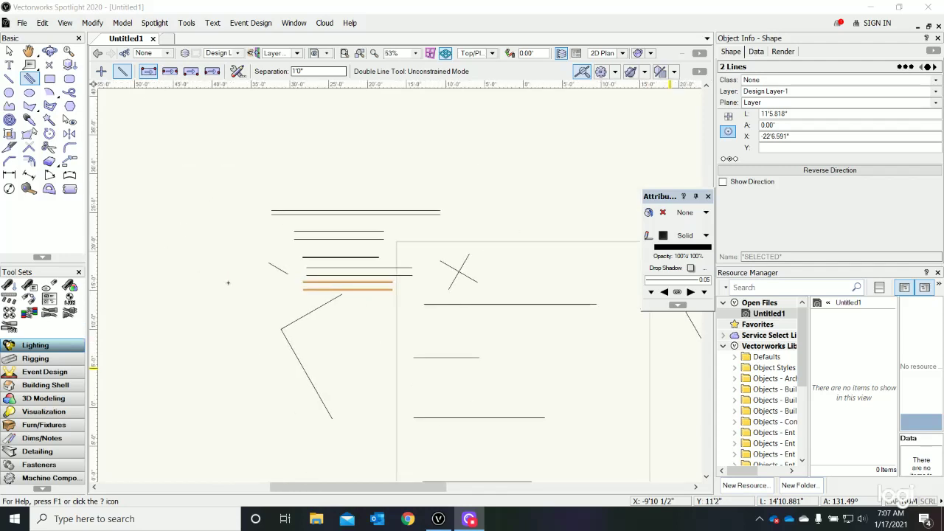
scroll(228, 283, down, 1)
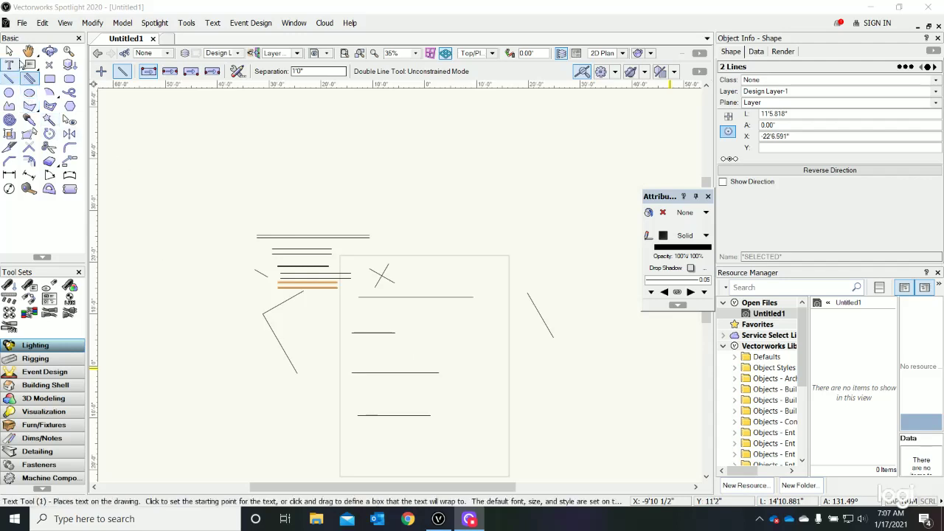
With the Selection tool, delete two long horizontal lines one at a time
key(x)
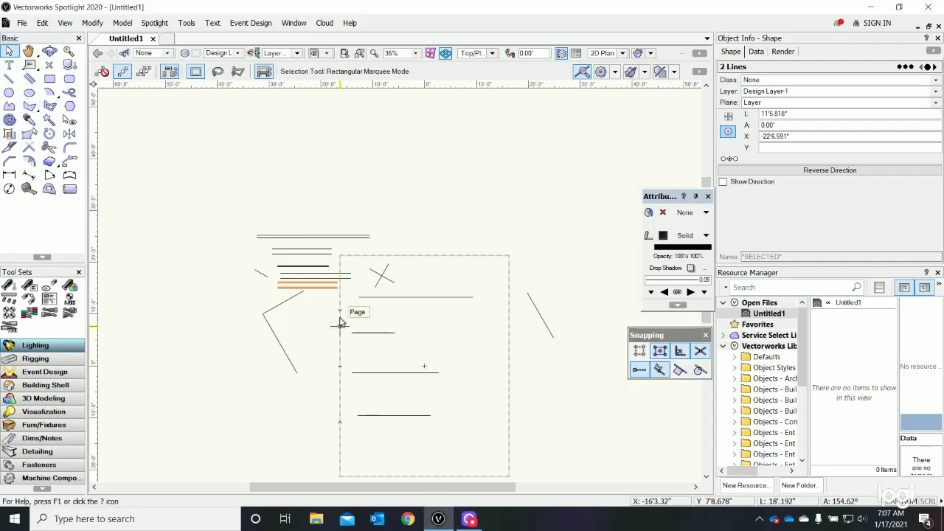
scroll(329, 310, up, 2)
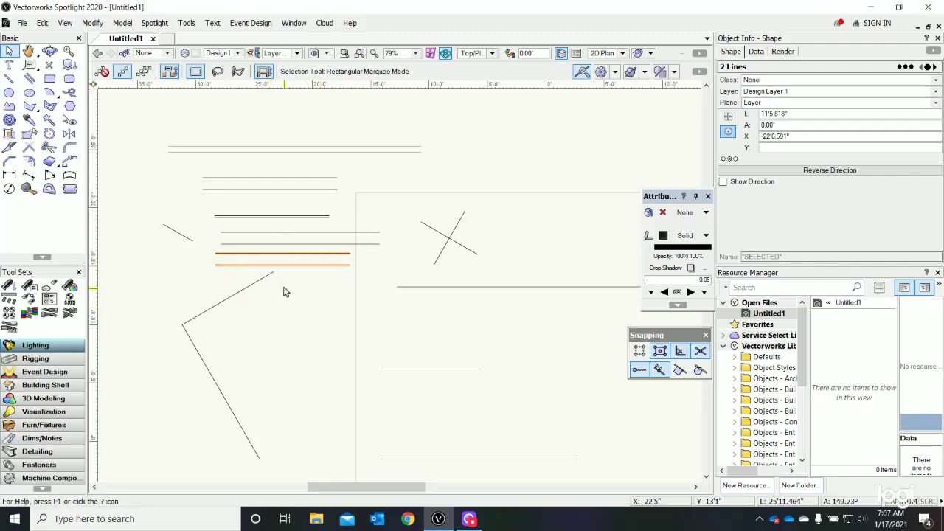
scroll(284, 291, up, 3)
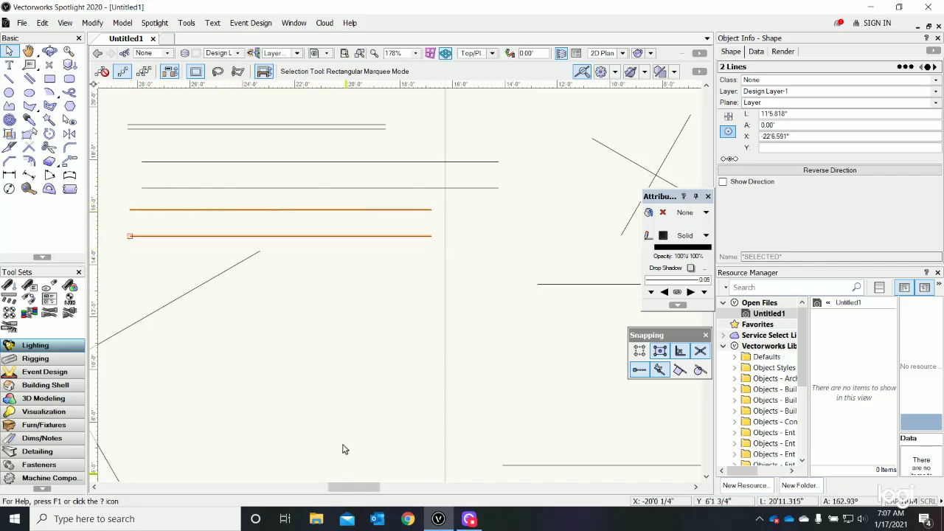
click(336, 352)
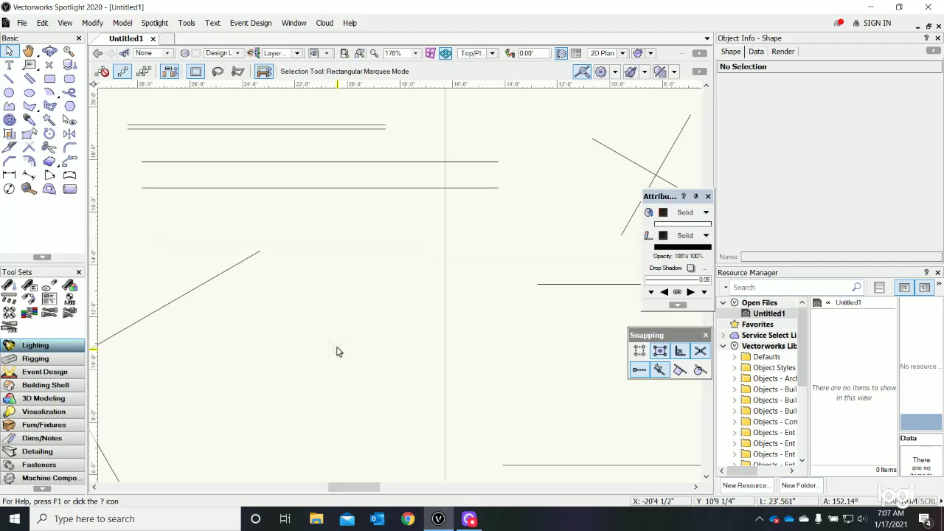
click(340, 189)
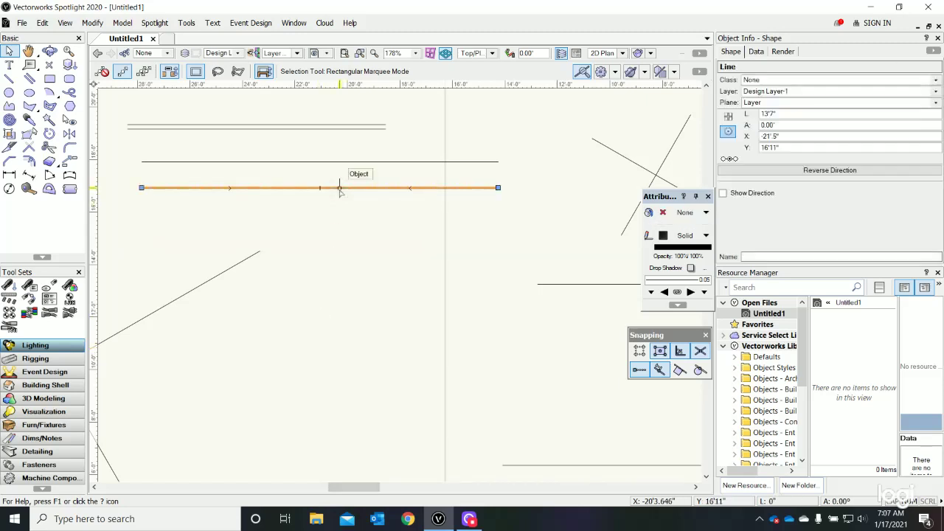
key(Delete)
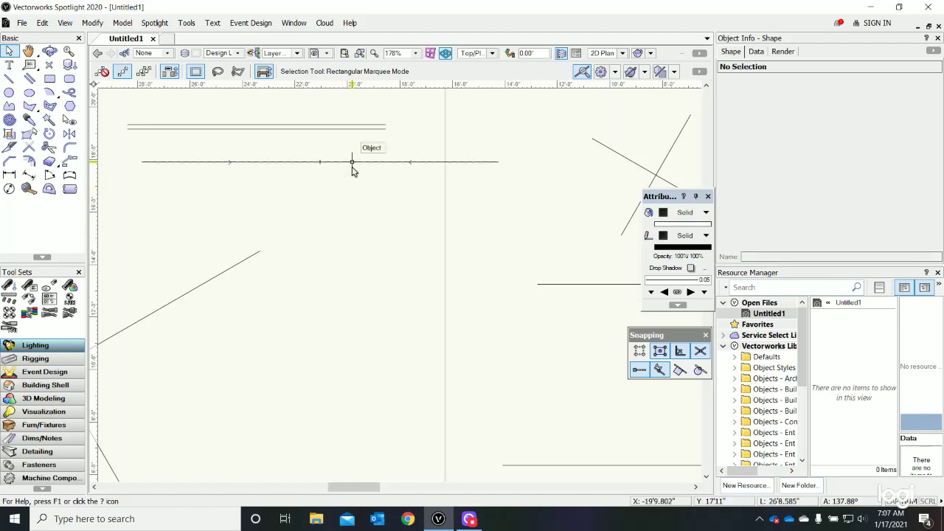
click(355, 161)
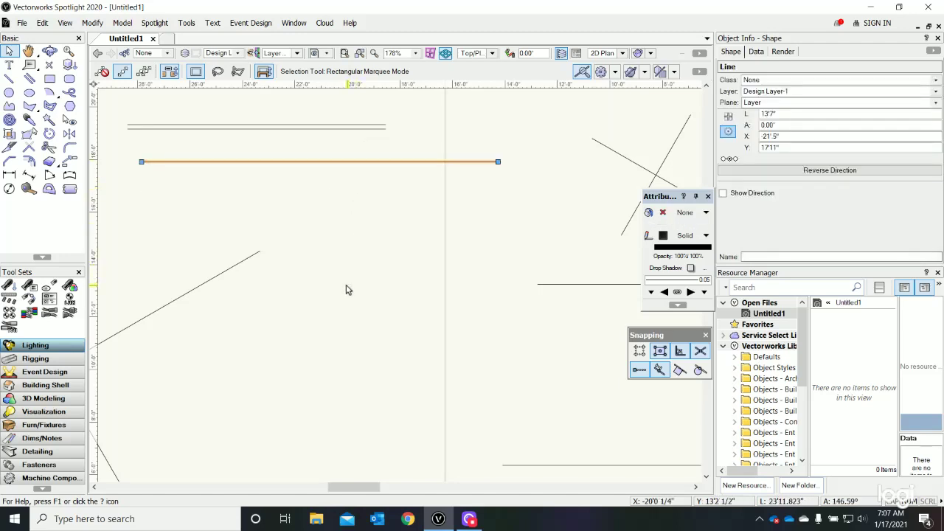
key(Delete)
scroll(253, 322, down, 2)
scroll(317, 317, down, 1)
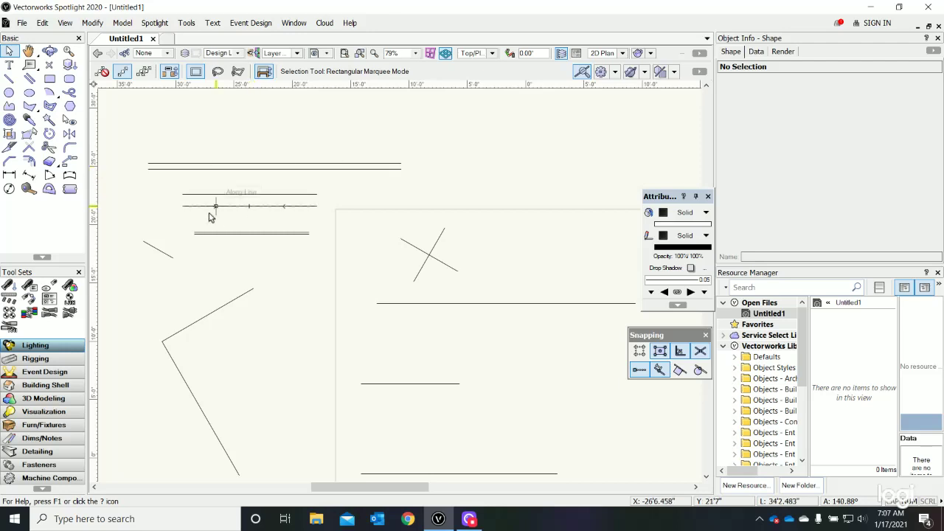
Marquee-select the two long parallel lines at the top and delete them
click(135, 151)
mouse_move(133, 150)
mouse_down()
mouse_move(259, 175)
mouse_move(435, 189)
mouse_up()
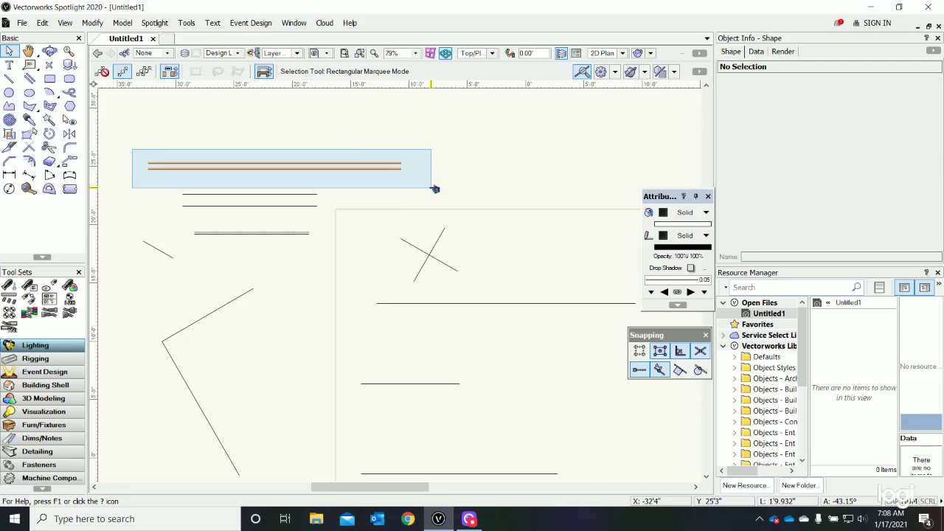
drag(435, 189, 431, 191)
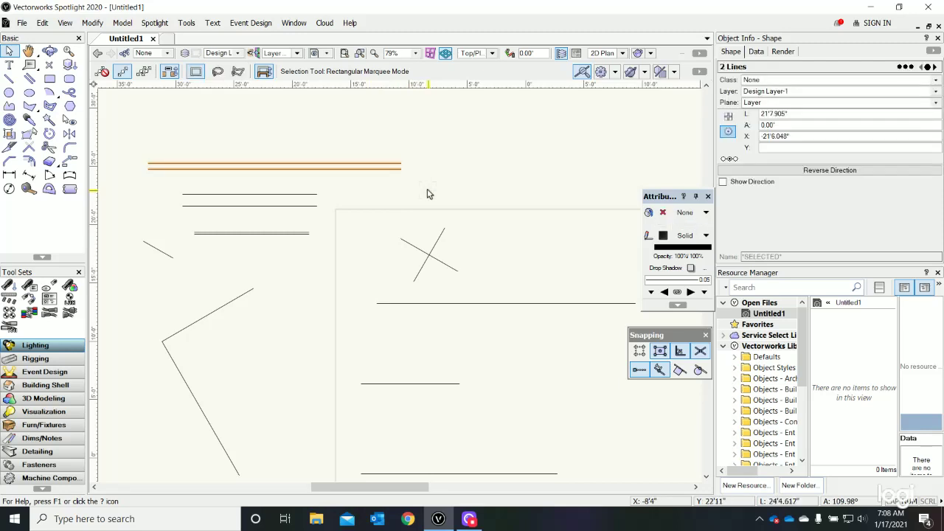
key(Delete)
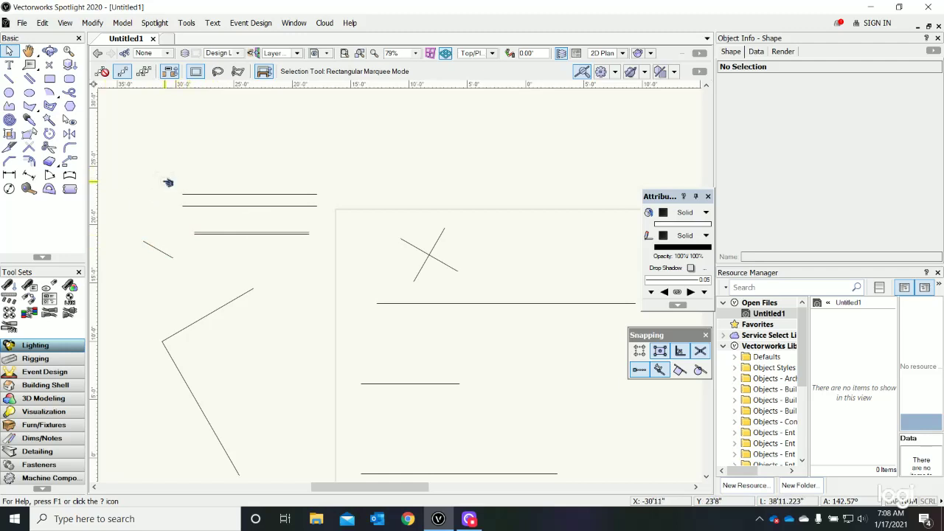
Marquee-select the next pair of horizontal lines and delete them
drag(165, 182, 218, 228)
drag(165, 174, 336, 230)
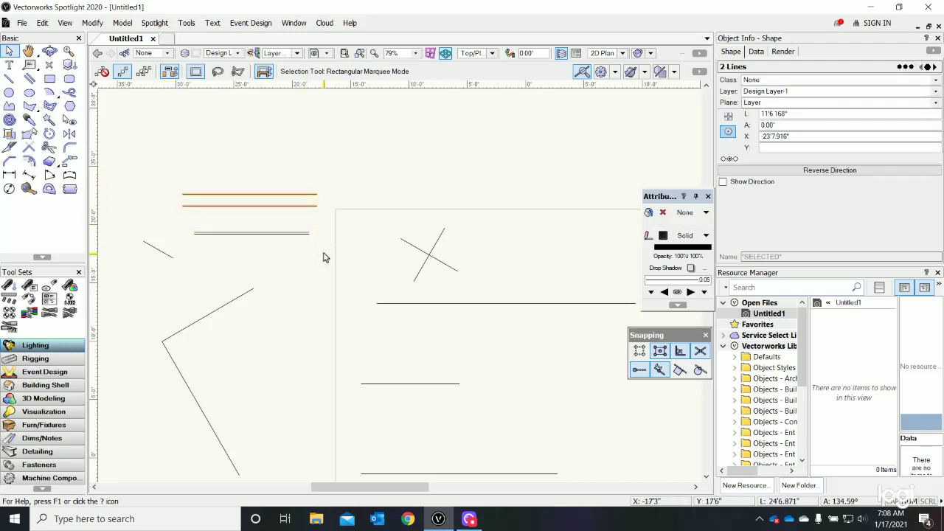
key(Delete)
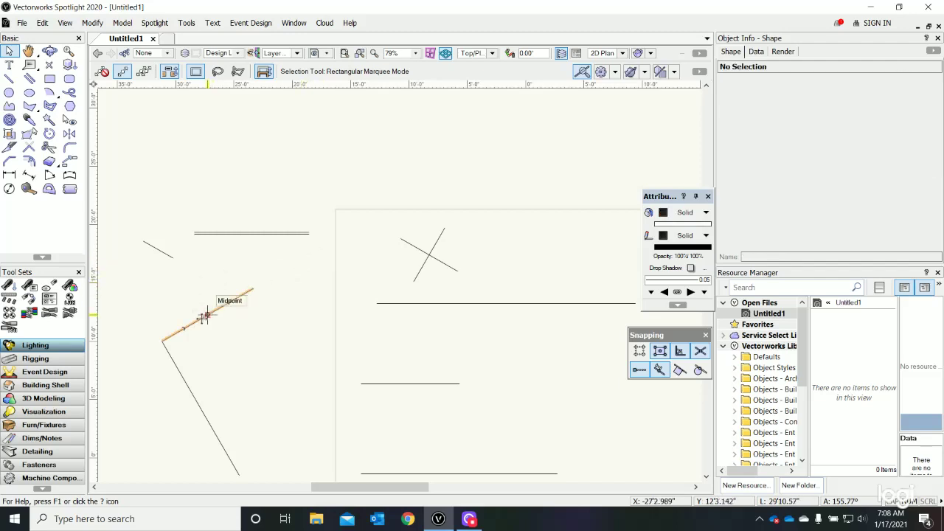
Delete the upper diagonal line, then marquee-select and delete the short double line
click(202, 318)
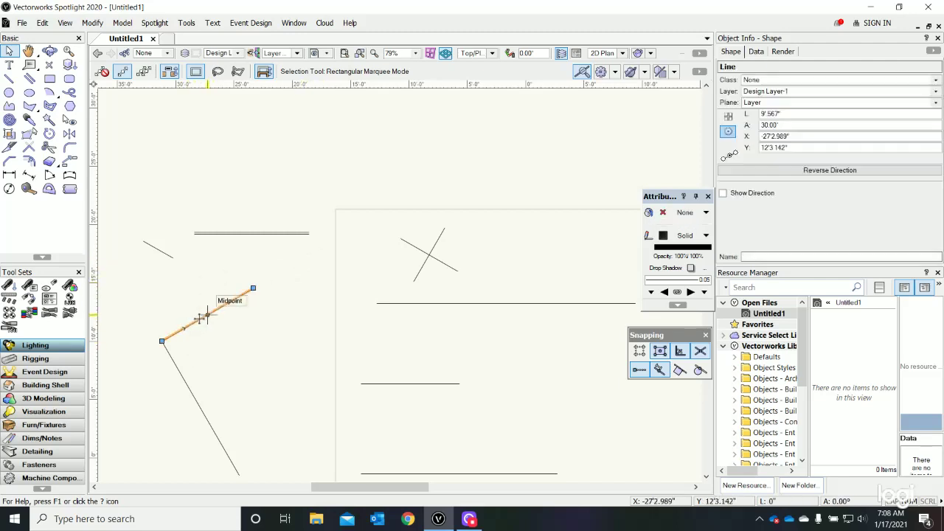
key(Delete)
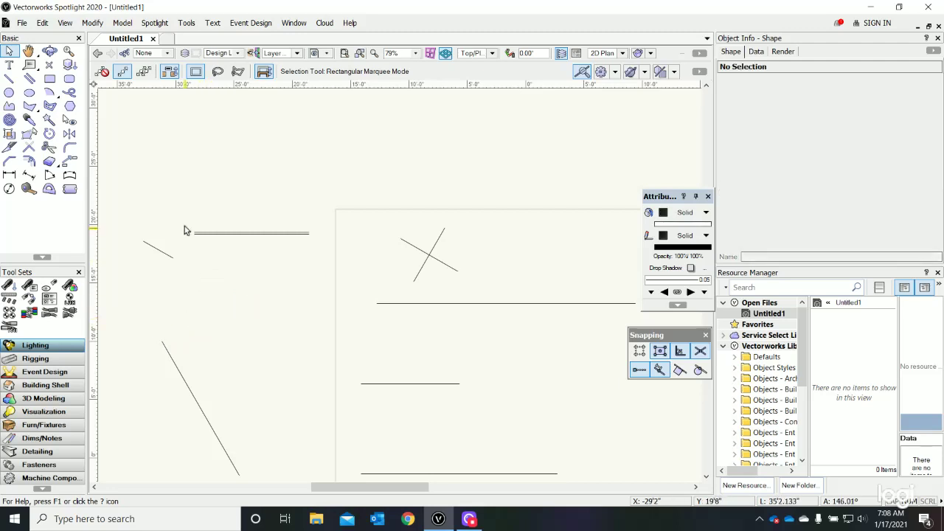
drag(185, 220, 319, 257)
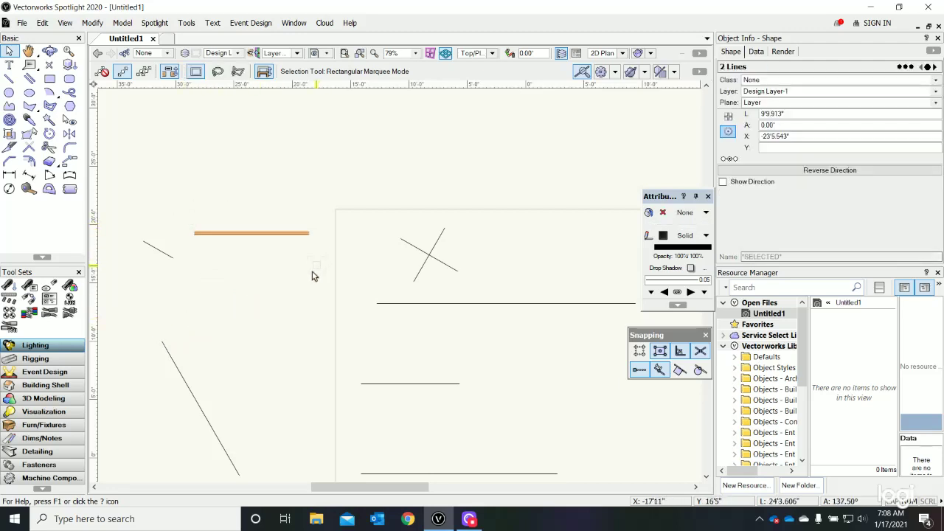
key(Delete)
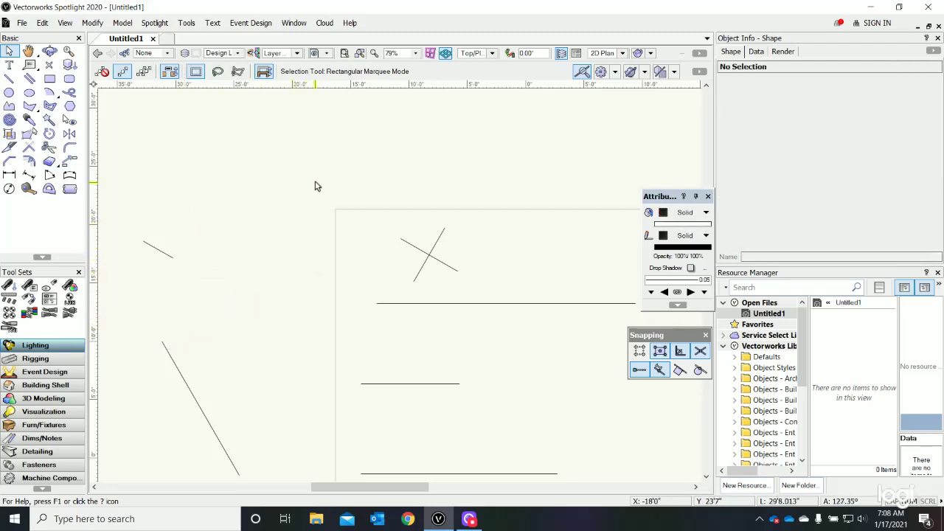
scroll(319, 188, down, 3)
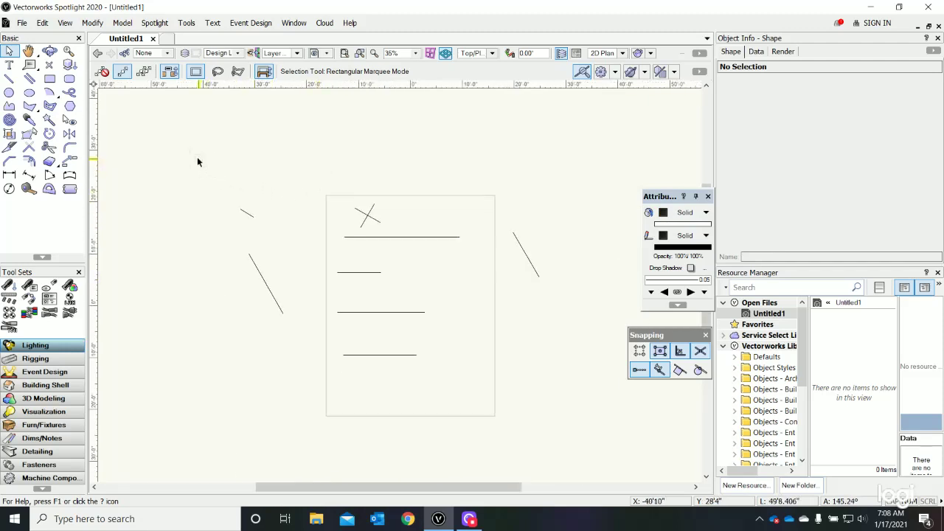
Marquee-select every remaining line on the page and delete them all
drag(198, 159, 546, 422)
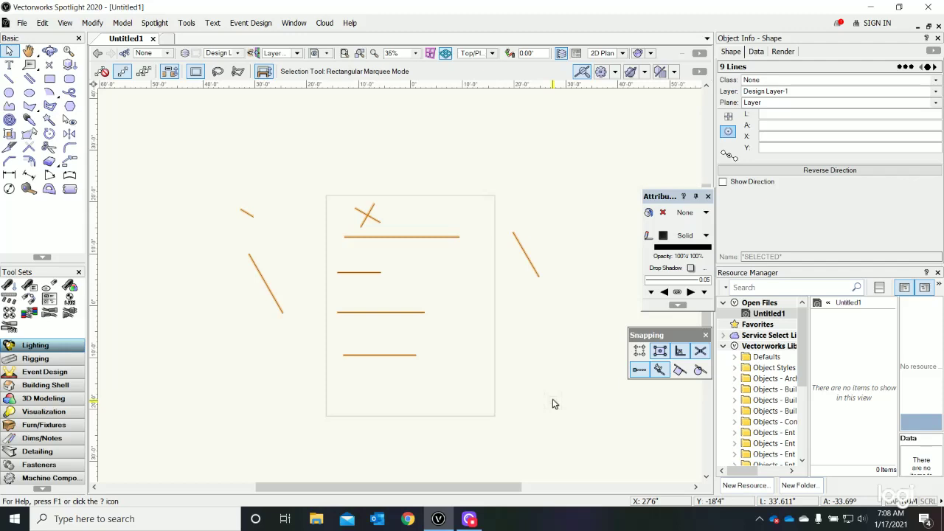
key(Delete)
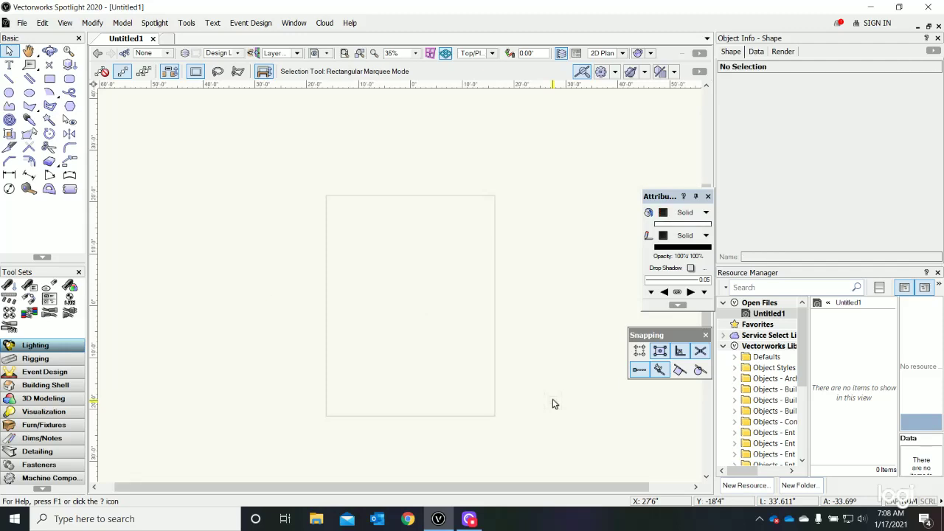